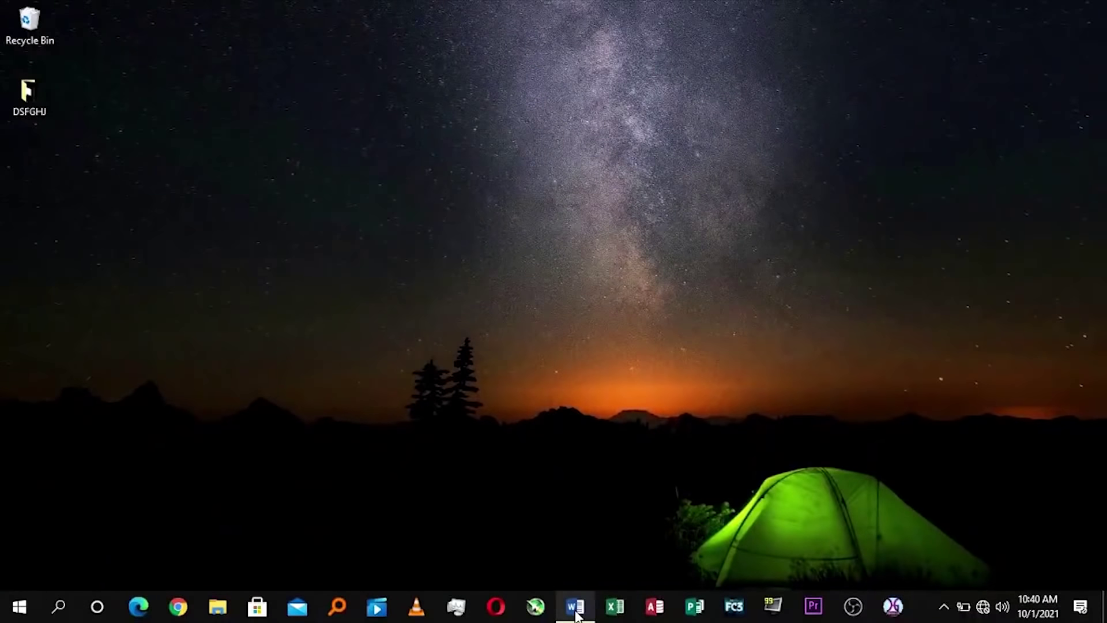
Bring the newsletter document to the front in Word and open its Save As screen
{"action": "left_click", "coordinate": [575, 606]}
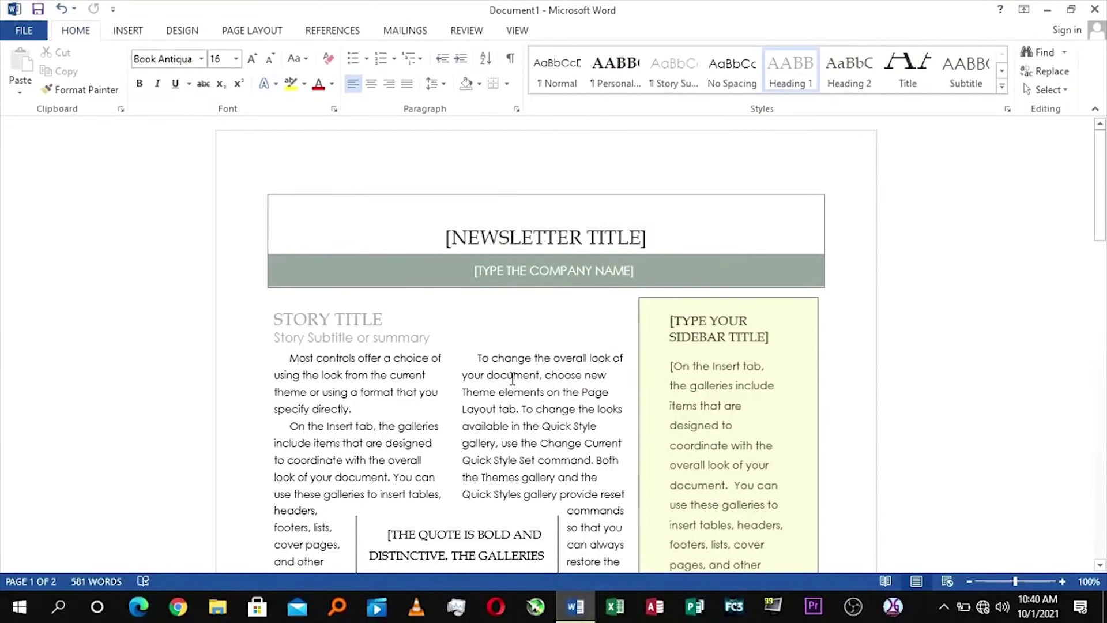
{"action": "left_click", "coordinate": [23, 30]}
{"action": "left_click", "coordinate": [51, 193]}
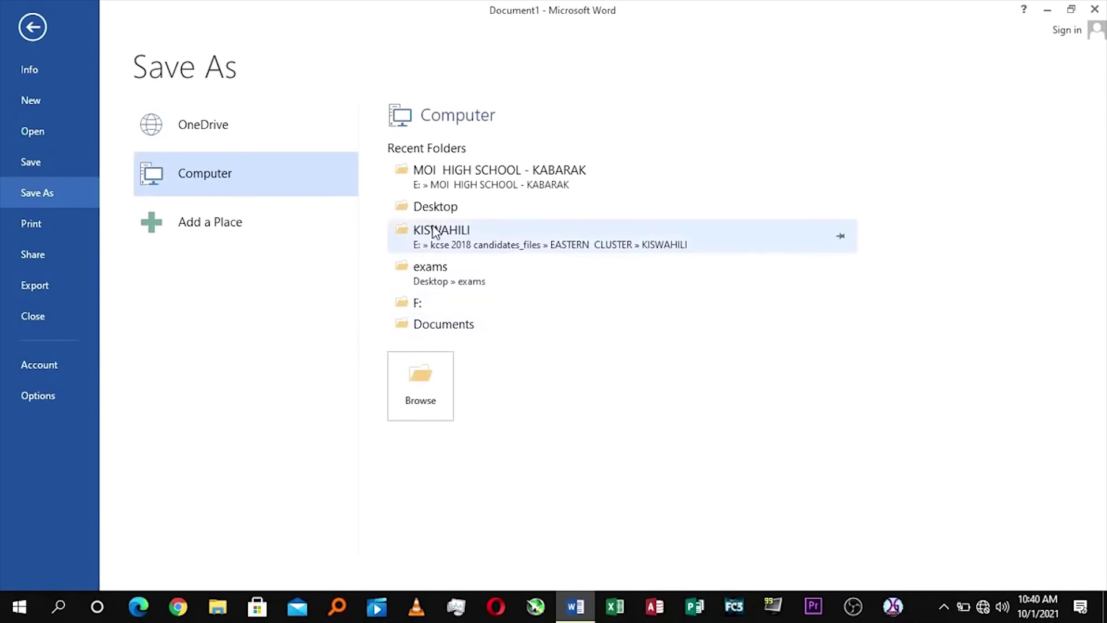
Save the newsletter to the Desktop as PDF type with the file name 'doc'
{"action": "left_click", "coordinate": [435, 207]}
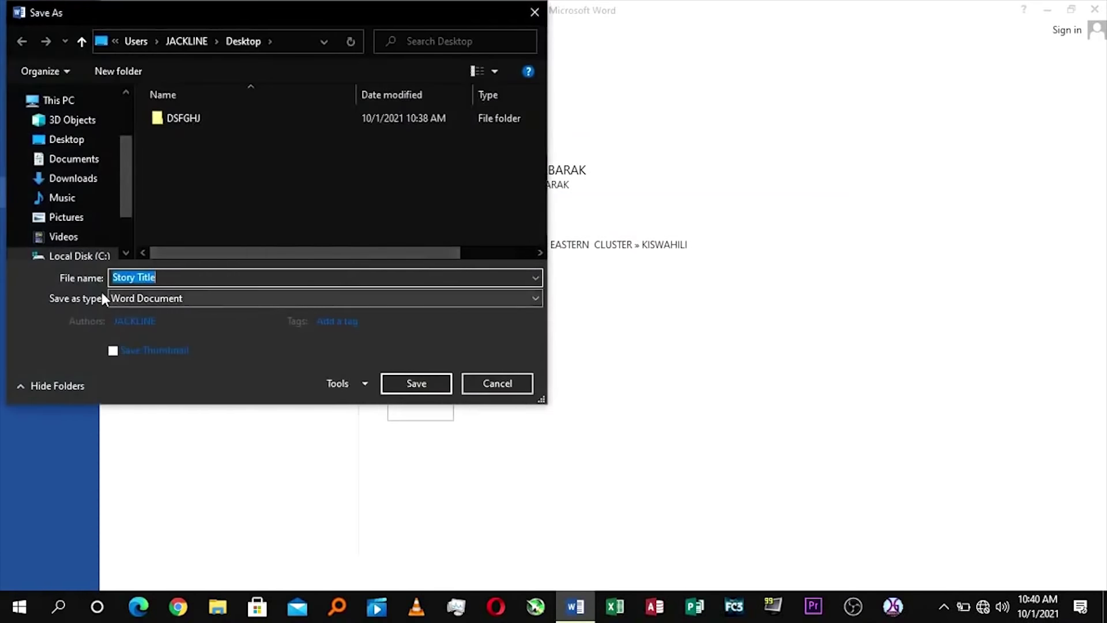
{"action": "left_click", "coordinate": [126, 298]}
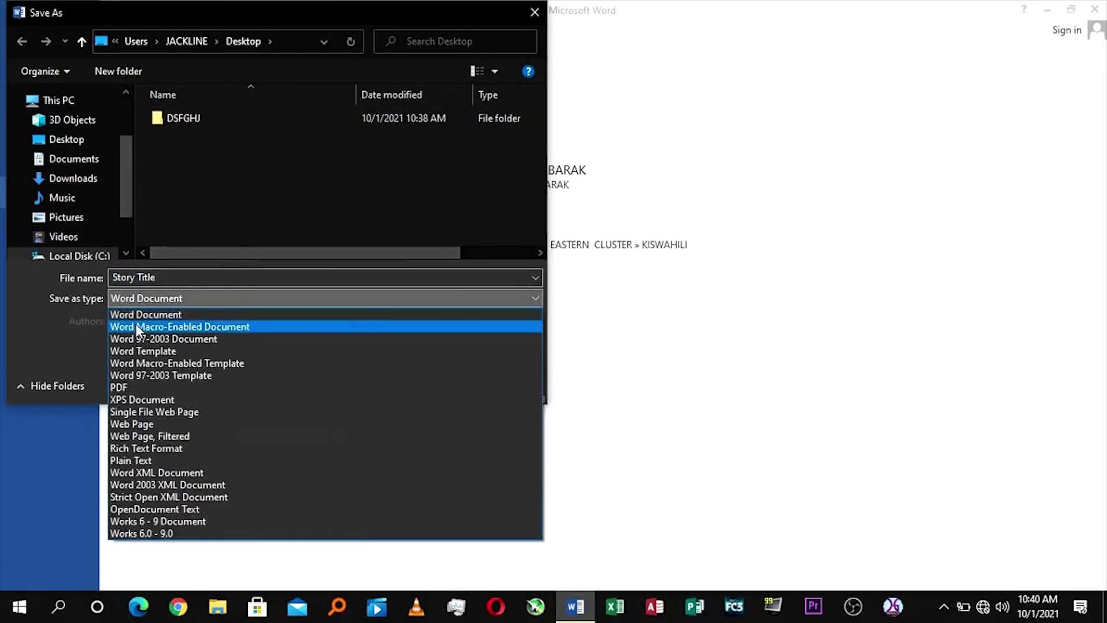
{"action": "left_click", "coordinate": [128, 387]}
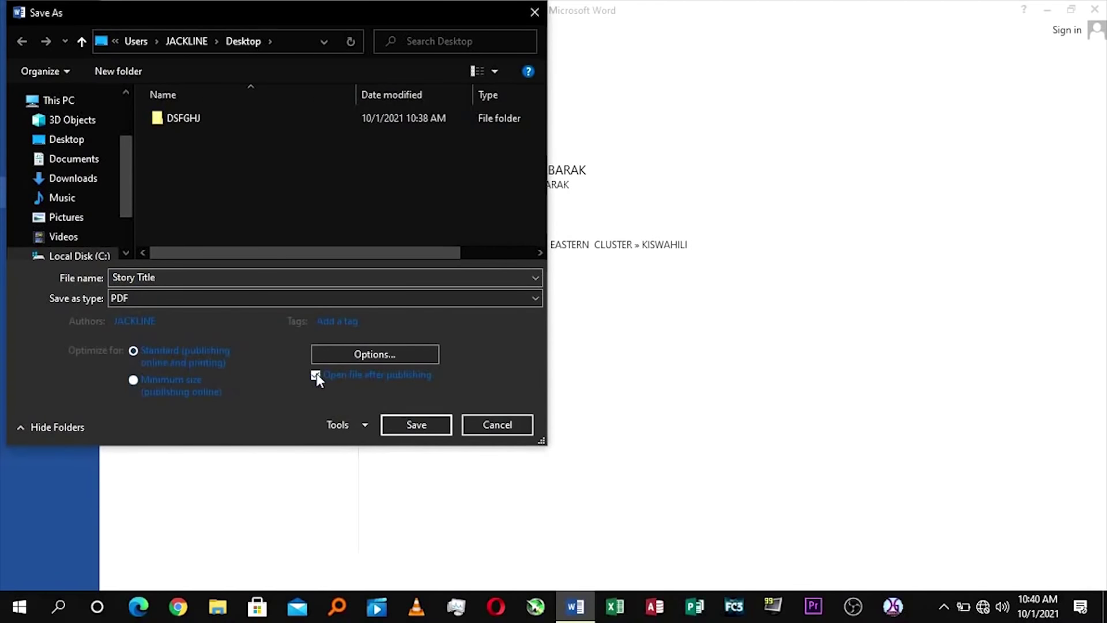
{"action": "left_click", "coordinate": [148, 278]}
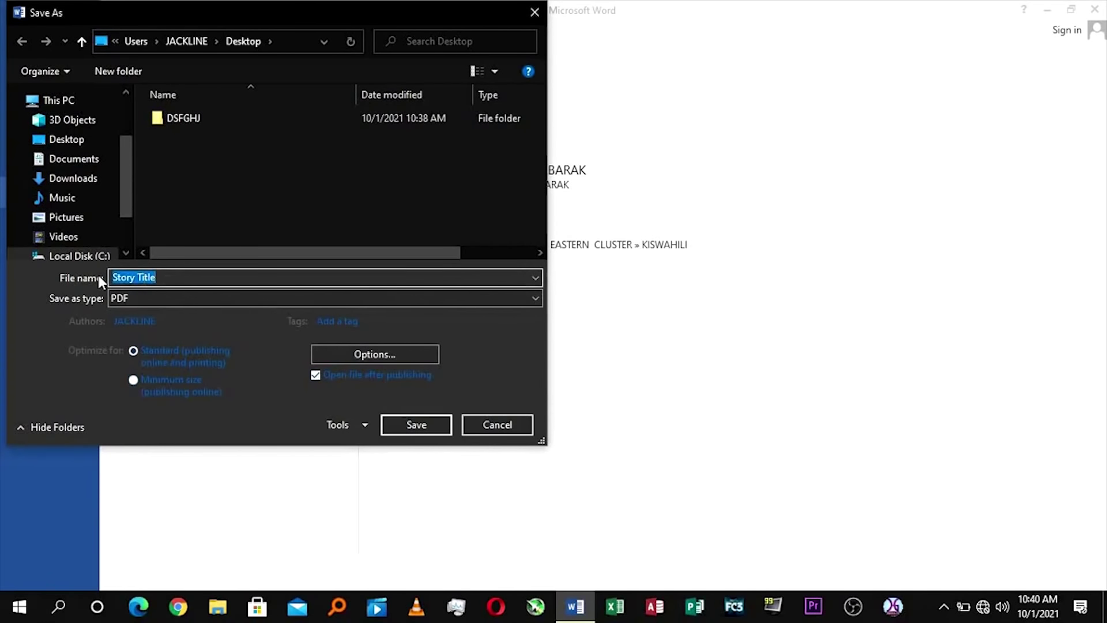
{"action": "type", "text": "doc"}
{"action": "left_click", "coordinate": [415, 426]}
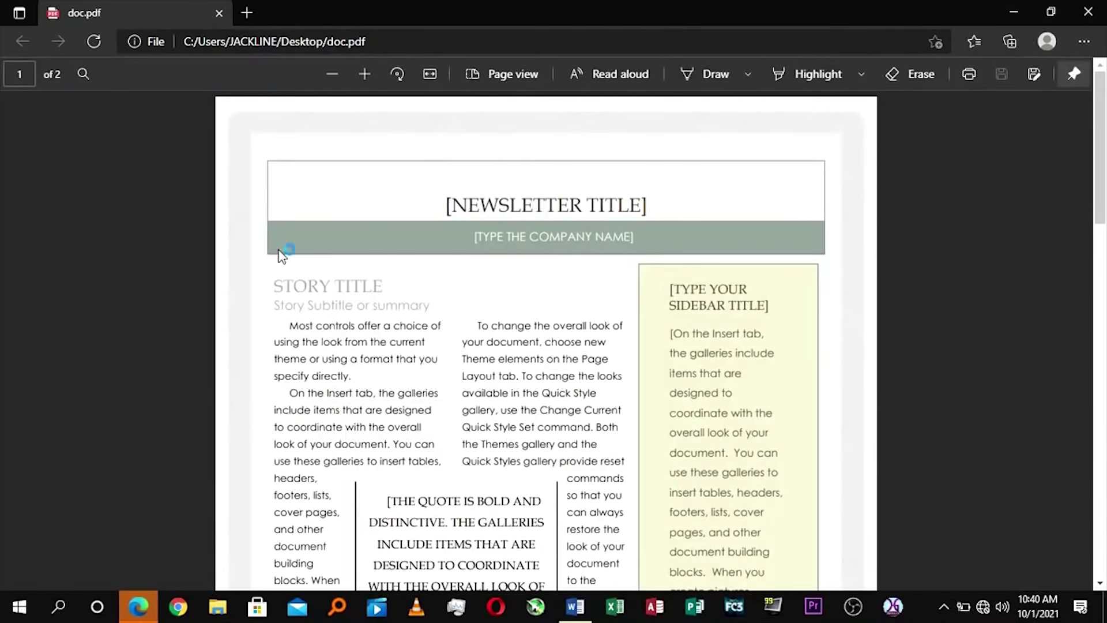
{"action": "scroll", "coordinate": [391, 322], "scroll_direction": "down", "scroll_amount": 5}
{"action": "scroll", "coordinate": [391, 322], "scroll_direction": "up", "scroll_amount": 5}
Close the Edge PDF viewer and select the 'doc' PDF icon on the desktop
{"action": "left_click", "coordinate": [1089, 13]}
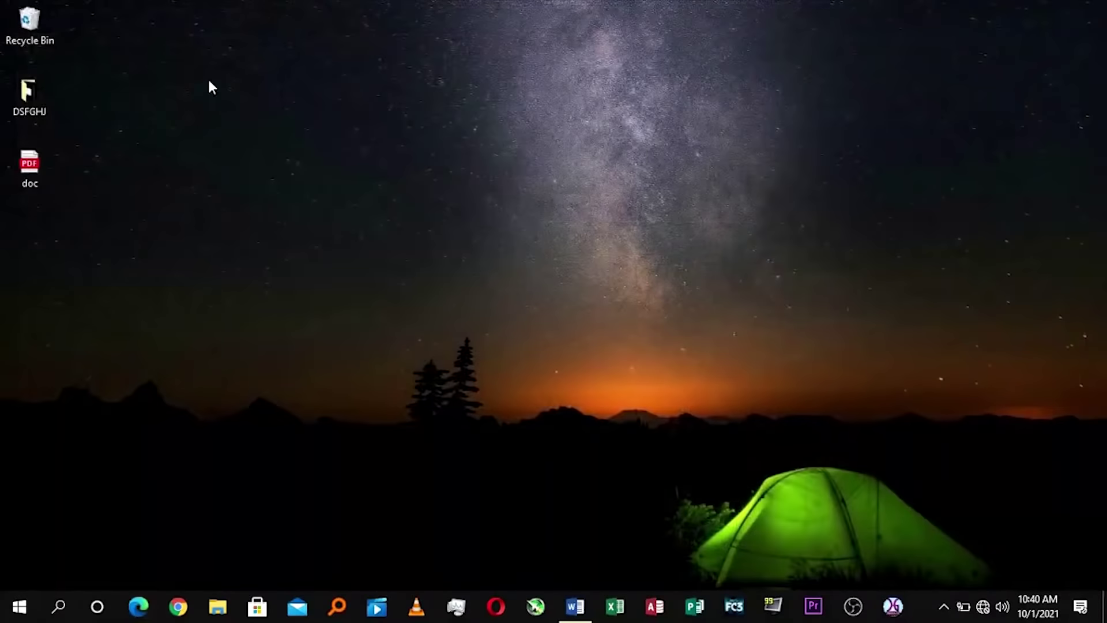
{"action": "left_click", "coordinate": [30, 169]}
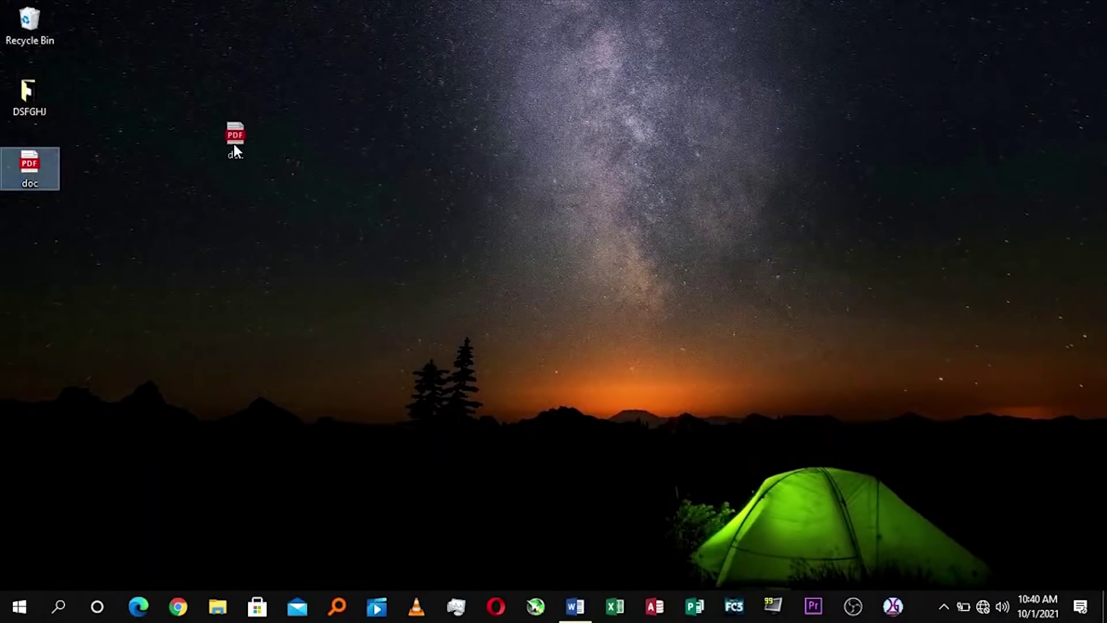